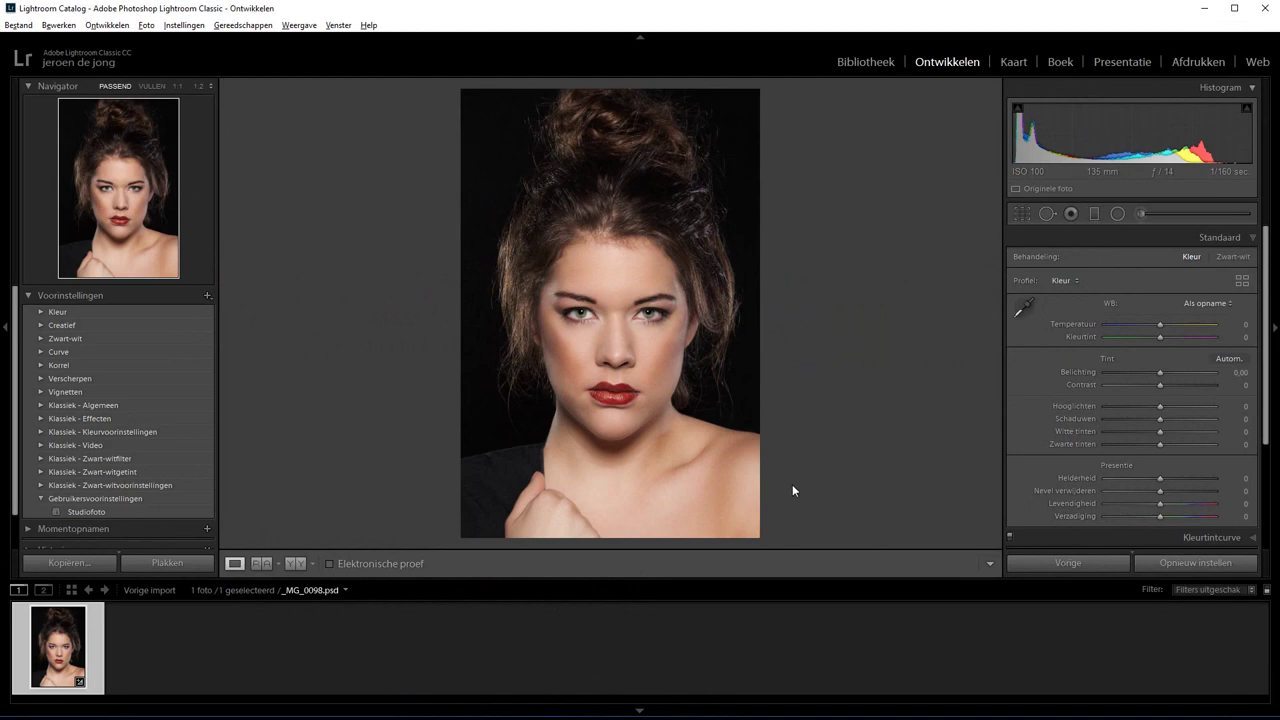
Step: Collapse the bottom filmstrip panel so the portrait fills more of the Develop view
{"action": "left_click", "coordinate": [640, 710]}
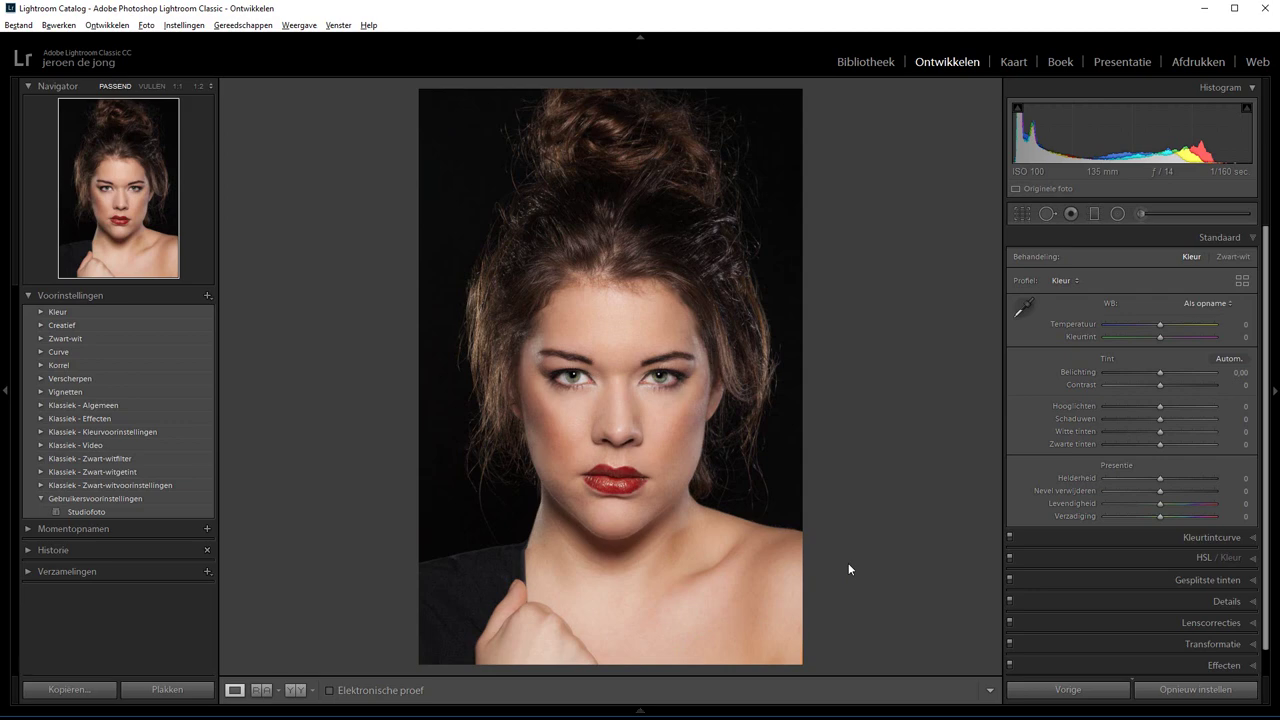
{"action": "left_click_drag", "start_coordinate": [1028, 541], "coordinate": [1118, 577]}
Step: Expand the Kleurtintcurve (Tone Curve) panel to reveal its region sliders
{"action": "left_click", "coordinate": [1201, 538]}
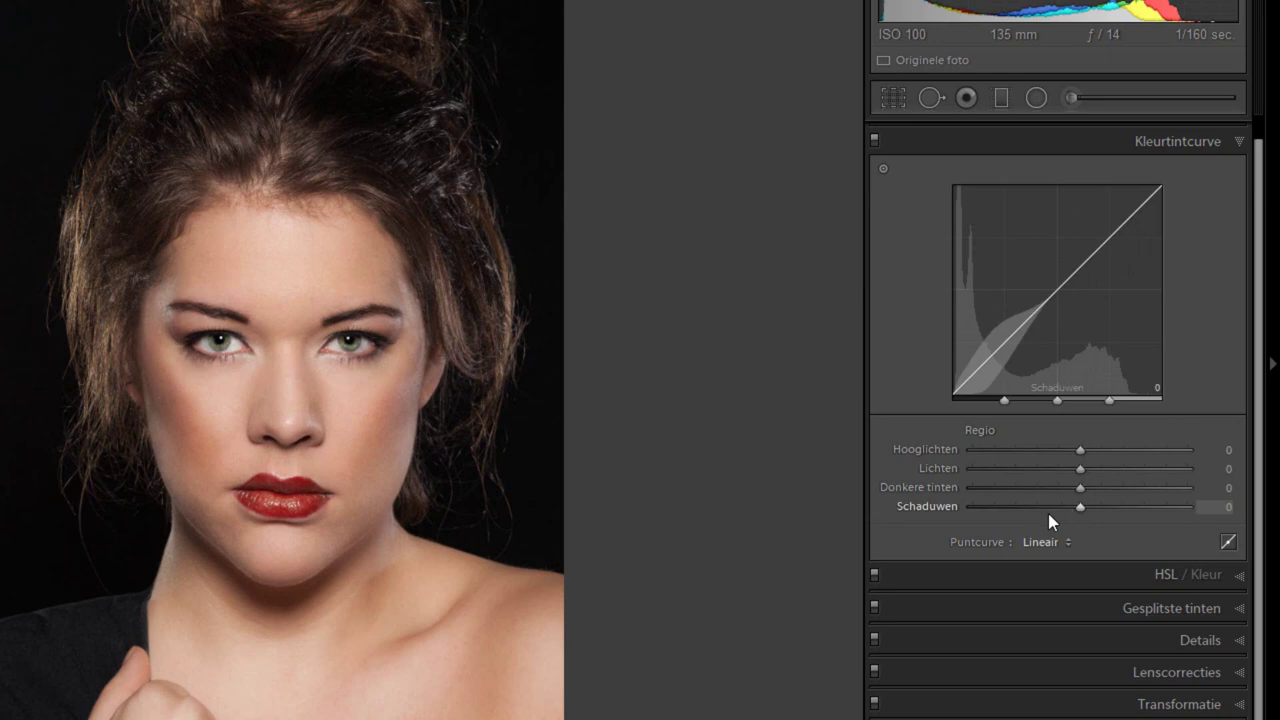
Step: Set Schaduwen −37, Donkere tinten −9, Lichten +35 and Hooglichten −35 for a gentle S-curve
{"action": "left_click_drag", "start_coordinate": [1079, 505], "coordinate": [1040, 509]}
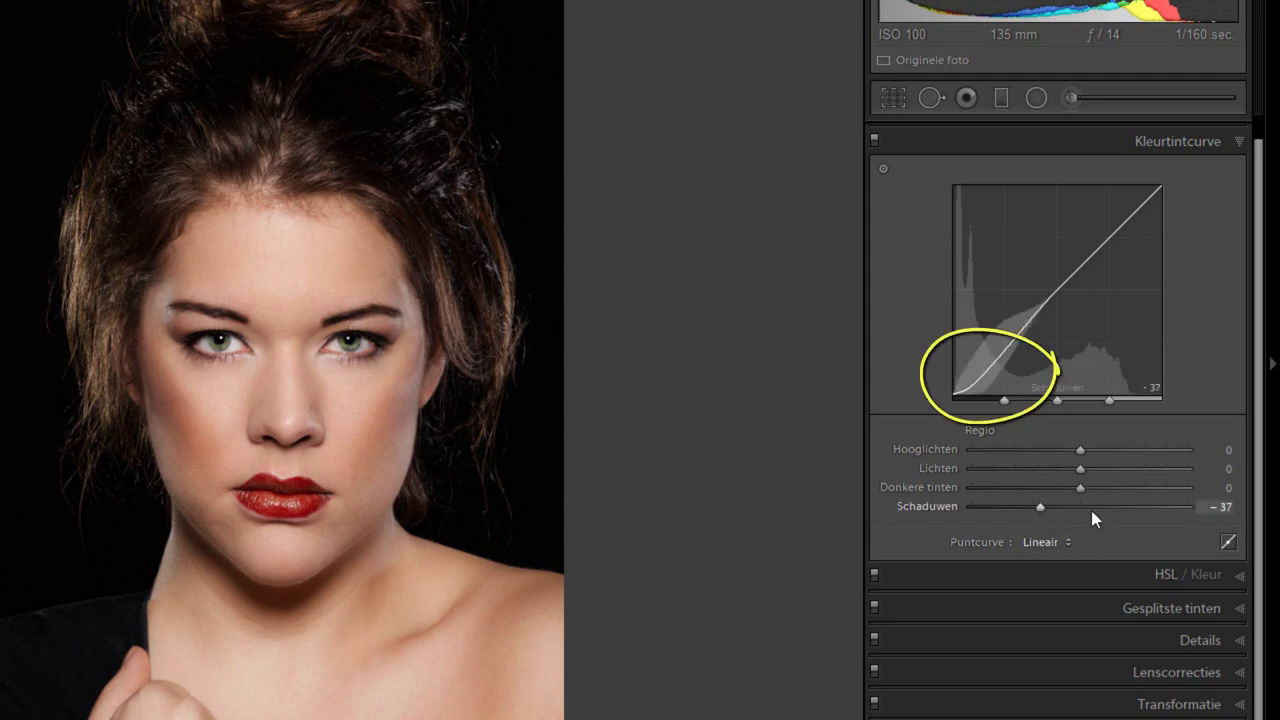
{"action": "mouse_move", "coordinate": [1078, 488]}
{"action": "left_mouse_down"}
{"action": "mouse_move", "coordinate": [1060, 489]}
{"action": "mouse_move", "coordinate": [1118, 468]}
{"action": "left_mouse_up"}
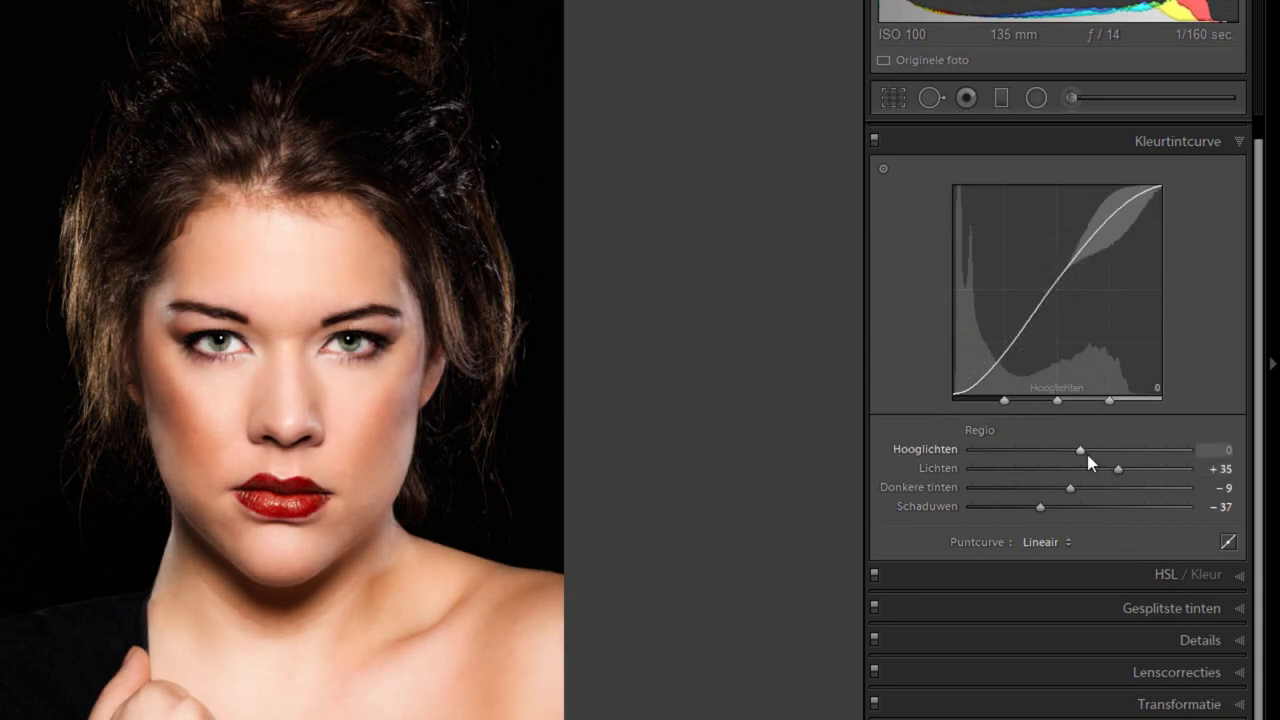
{"action": "left_click_drag", "start_coordinate": [1077, 451], "coordinate": [1041, 457]}
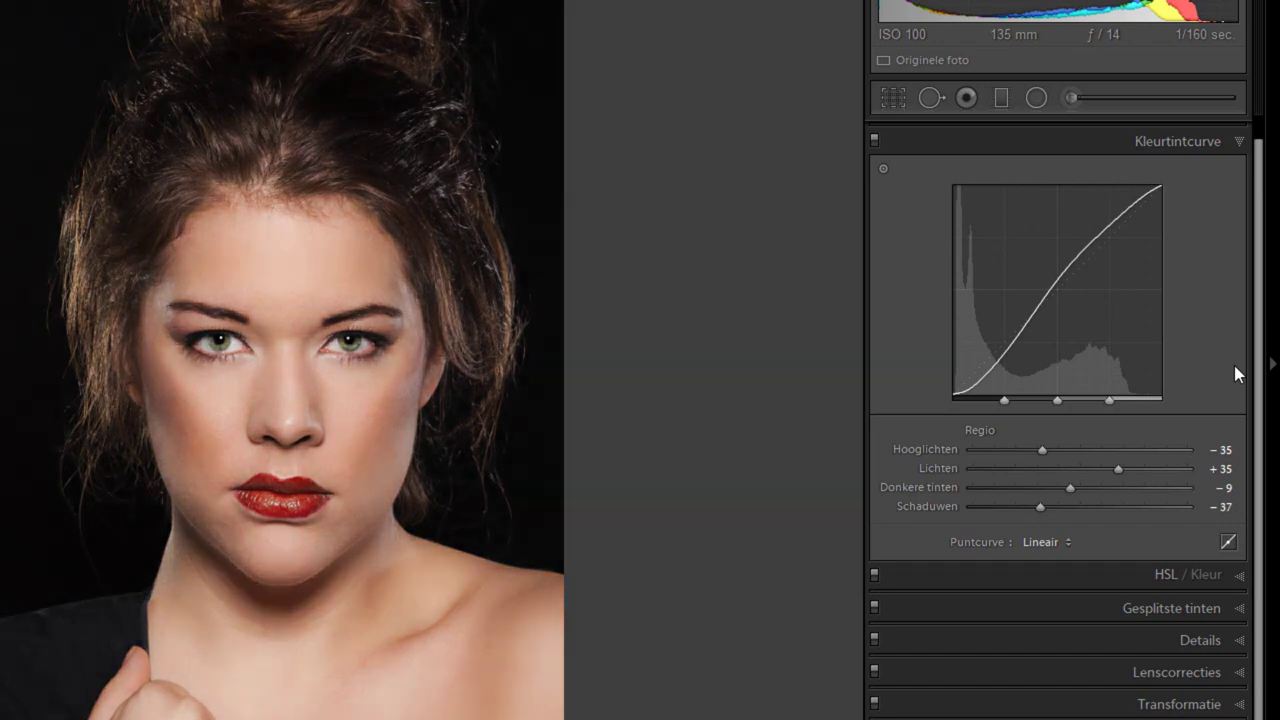
Step: Lower Verzadiging to −10 in the Standaard panel, then bring back the Tone Curve panel
{"action": "scroll", "coordinate": [1226, 206], "scroll_direction": "up", "scroll_amount": 1}
{"action": "left_click", "coordinate": [1238, 135]}
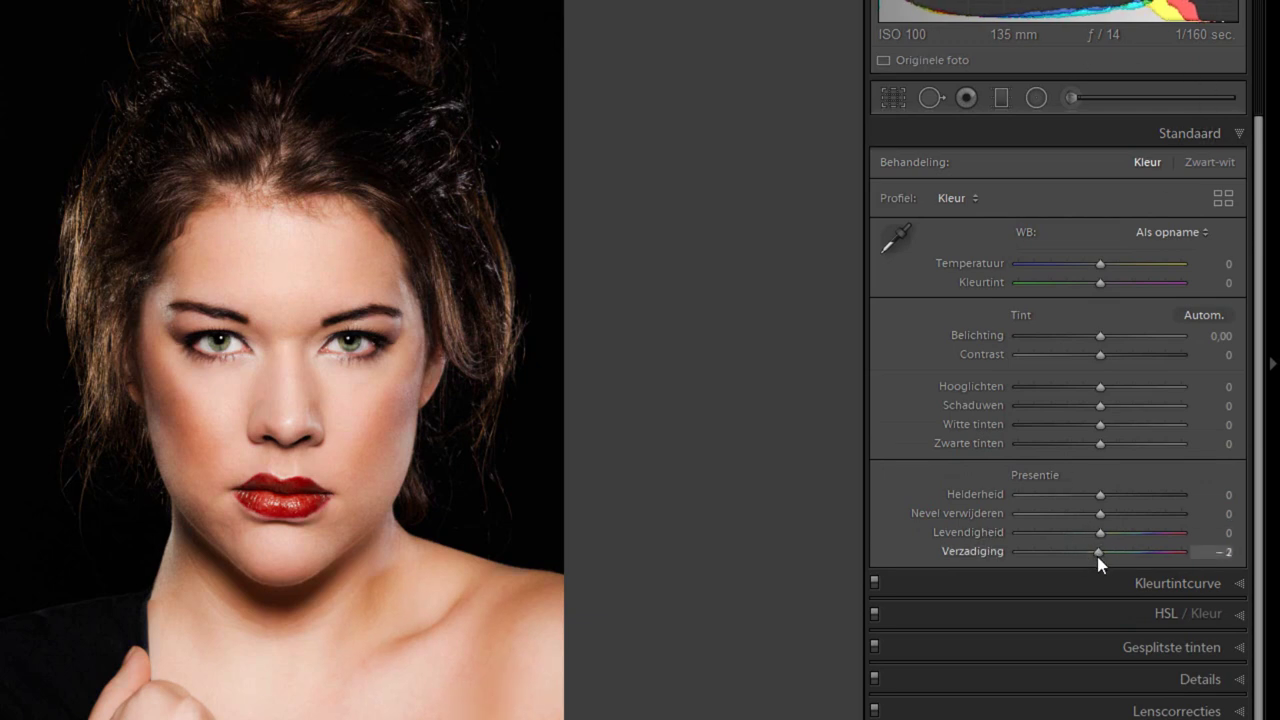
{"action": "left_click_drag", "start_coordinate": [1099, 555], "coordinate": [1091, 560]}
{"action": "left_click", "coordinate": [1239, 135]}
{"action": "left_click", "coordinate": [1239, 165]}
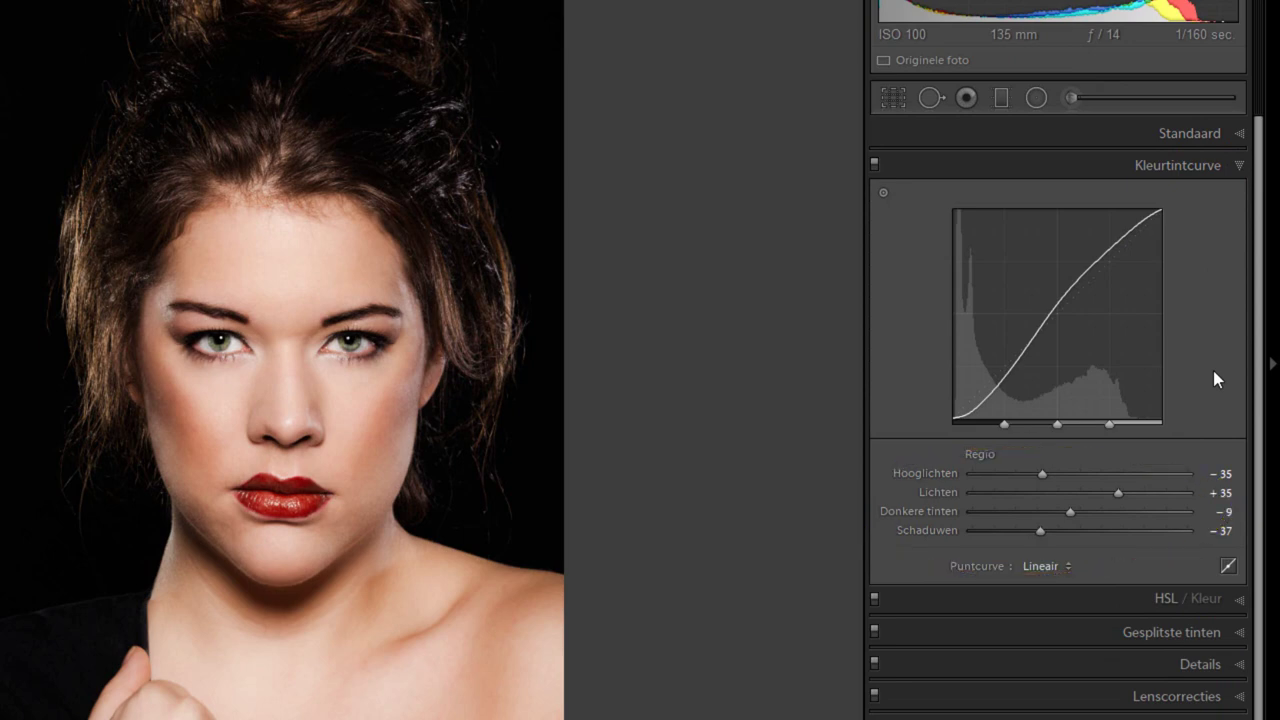
Step: Try the Normaal and Schril contrast point curves, settling on Normaal contrast
{"action": "left_click", "coordinate": [1067, 566]}
{"action": "left_click", "coordinate": [1120, 618]}
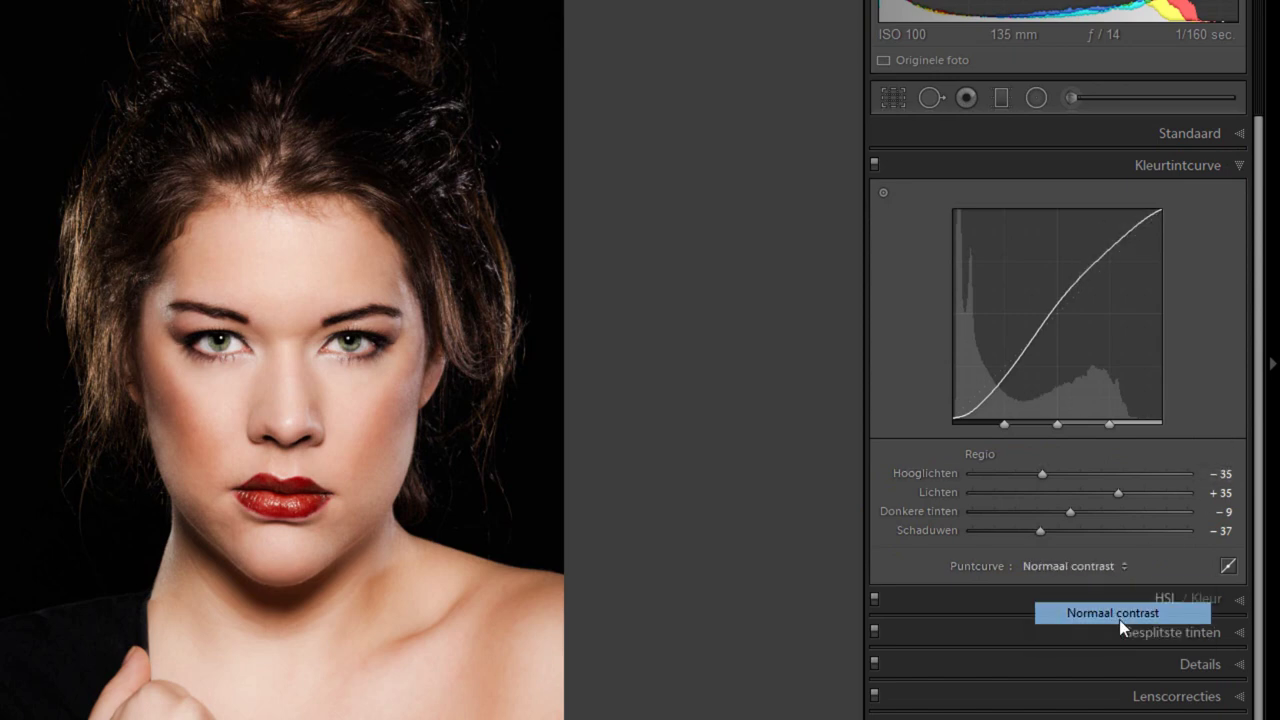
{"action": "left_click", "coordinate": [1057, 564]}
{"action": "left_click", "coordinate": [1087, 637]}
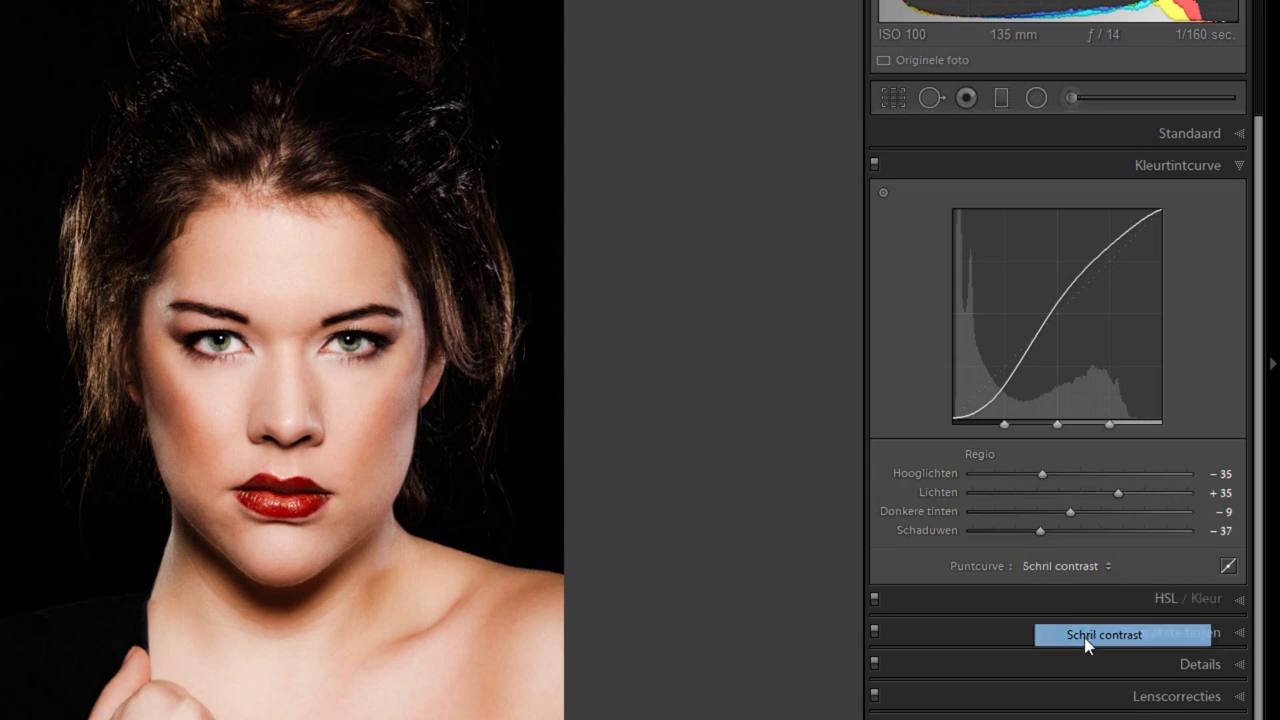
{"action": "left_click", "coordinate": [1066, 566]}
{"action": "left_click", "coordinate": [1077, 624]}
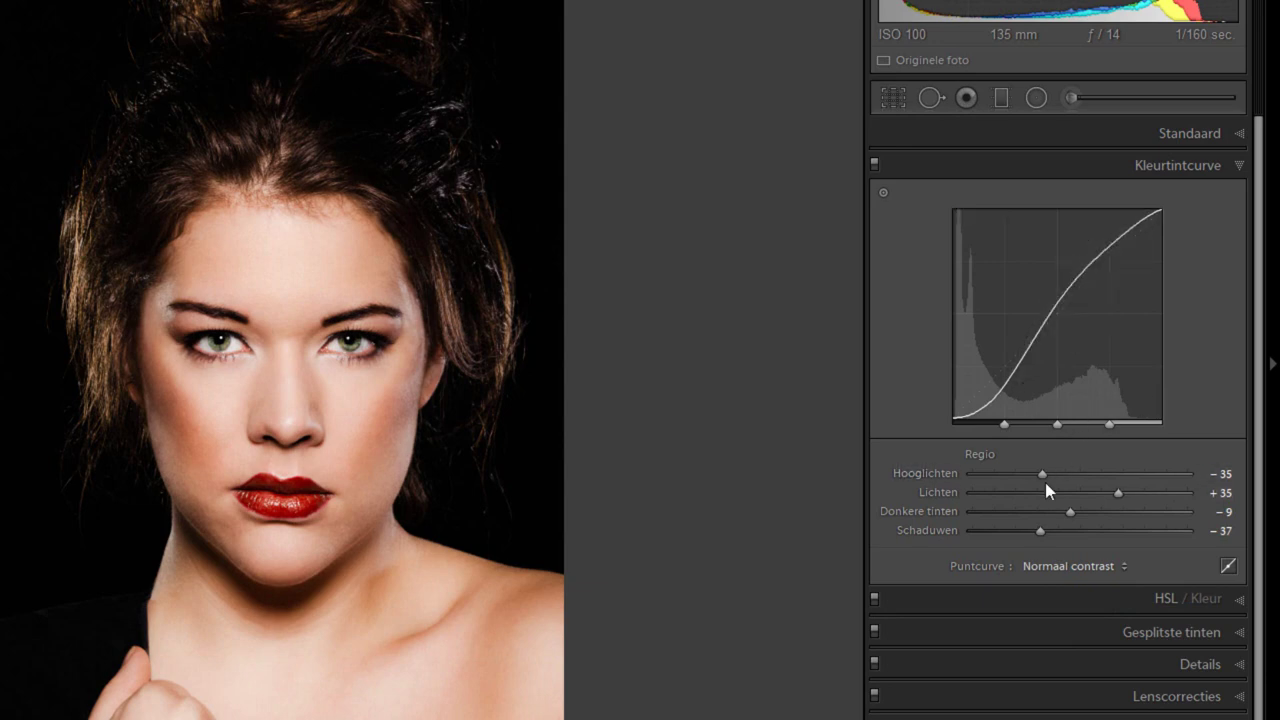
Step: Push Hooglichten and Lichten to +100 and Schaduwen and Donkere tinten to −100
{"action": "left_click_drag", "start_coordinate": [1043, 478], "coordinate": [1188, 474]}
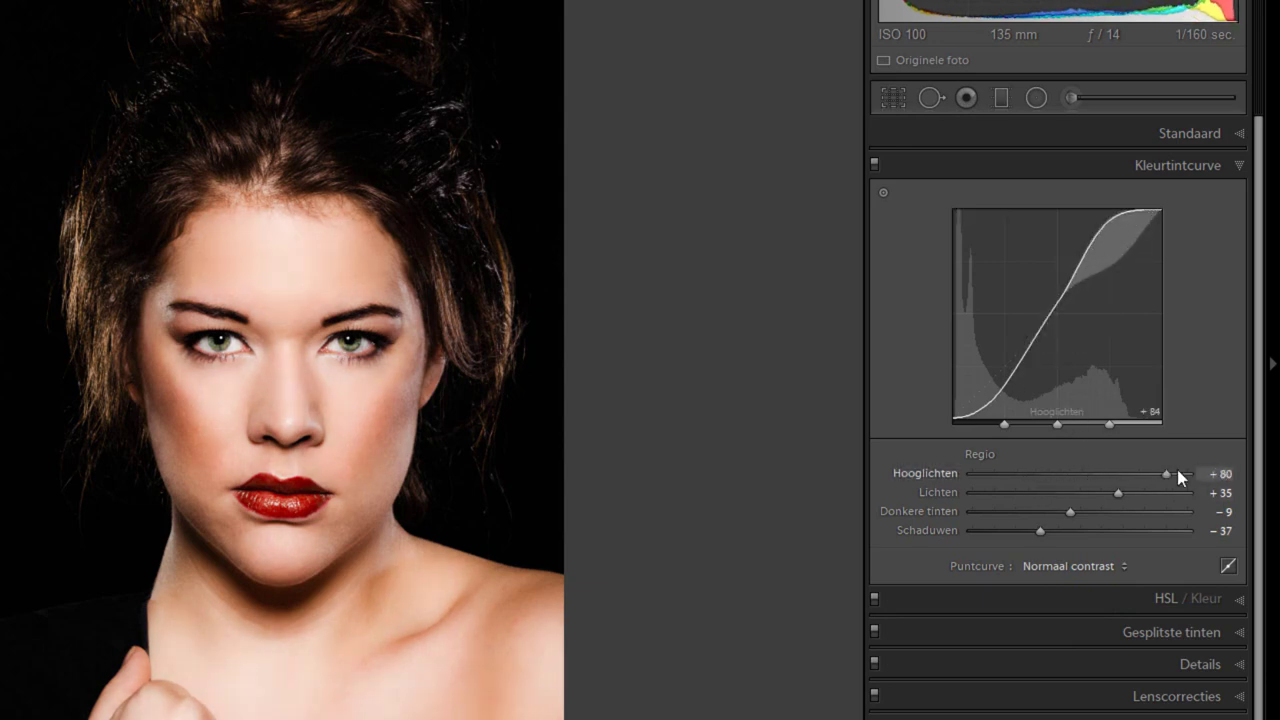
{"action": "left_click_drag", "start_coordinate": [1040, 531], "coordinate": [949, 532]}
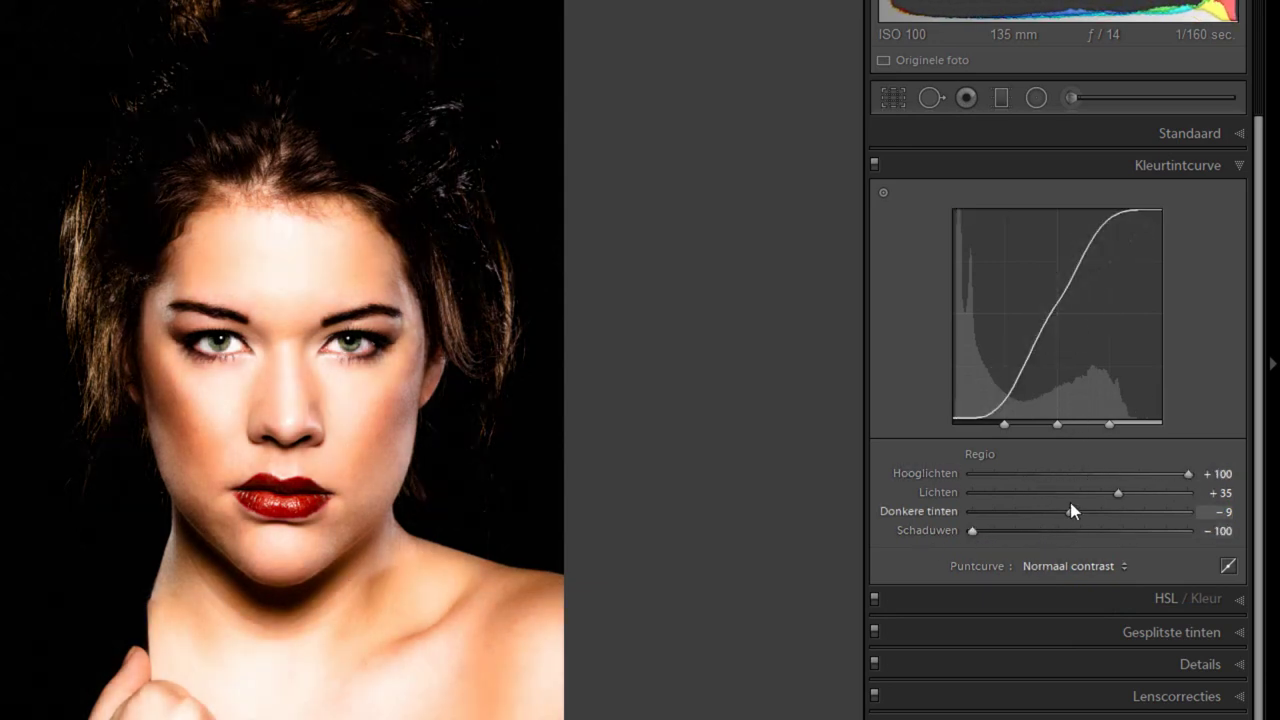
{"action": "left_click_drag", "start_coordinate": [1070, 511], "coordinate": [960, 512]}
{"action": "left_click_drag", "start_coordinate": [1118, 493], "coordinate": [1200, 492]}
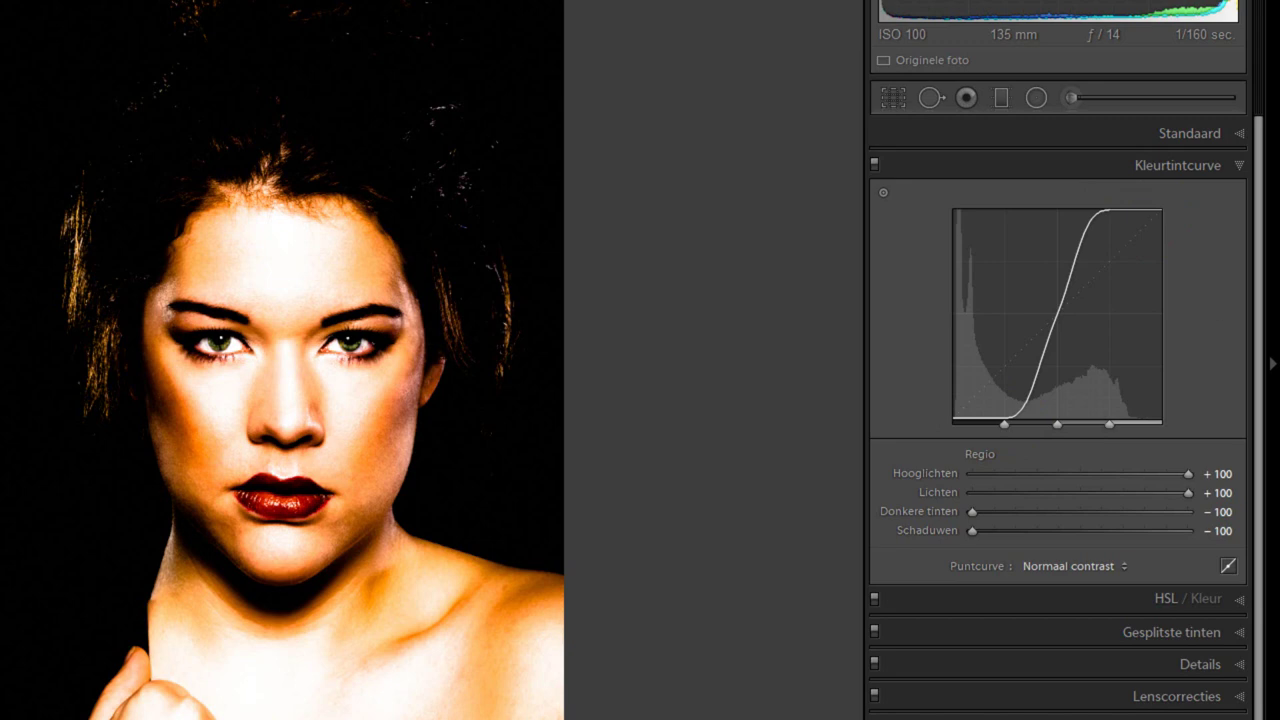
Step: Cycle the point curve presets through Lineair and back to Normaal contrast
{"action": "left_click", "coordinate": [1068, 566]}
{"action": "left_click", "coordinate": [1066, 612]}
{"action": "left_click", "coordinate": [1068, 566]}
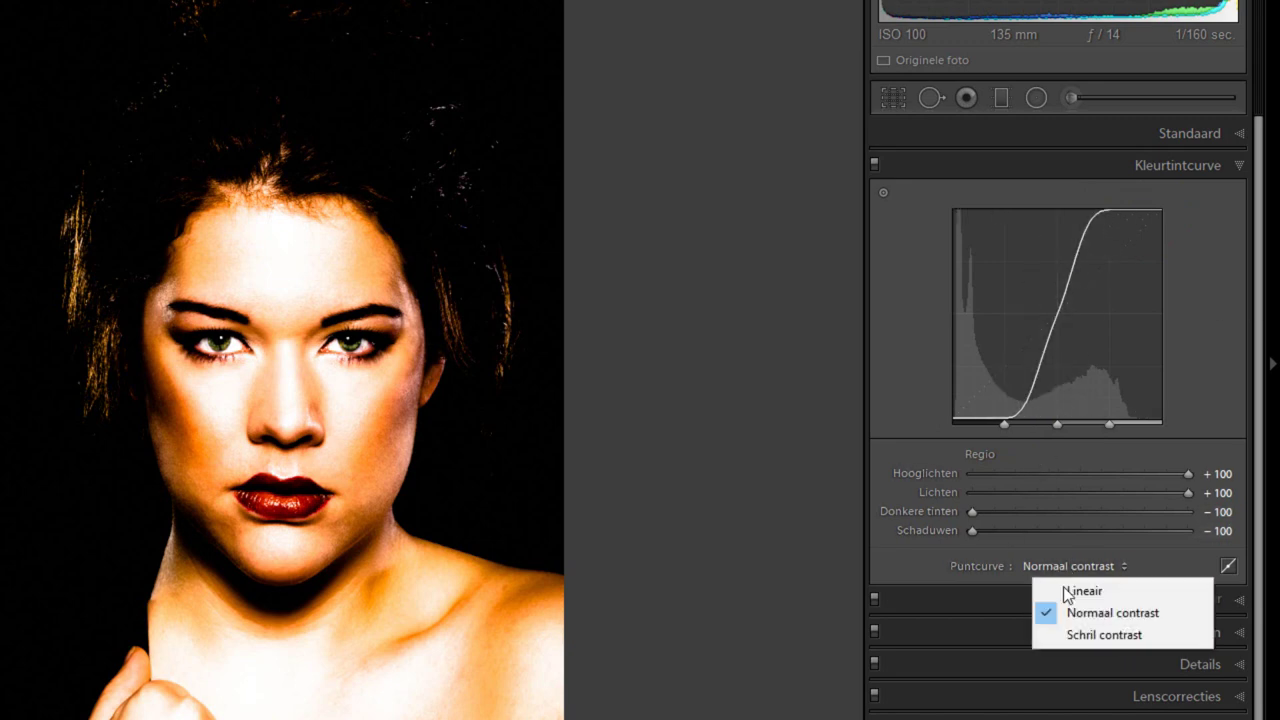
{"action": "left_click", "coordinate": [1066, 592]}
{"action": "left_click", "coordinate": [1068, 566]}
{"action": "left_click", "coordinate": [1051, 609]}
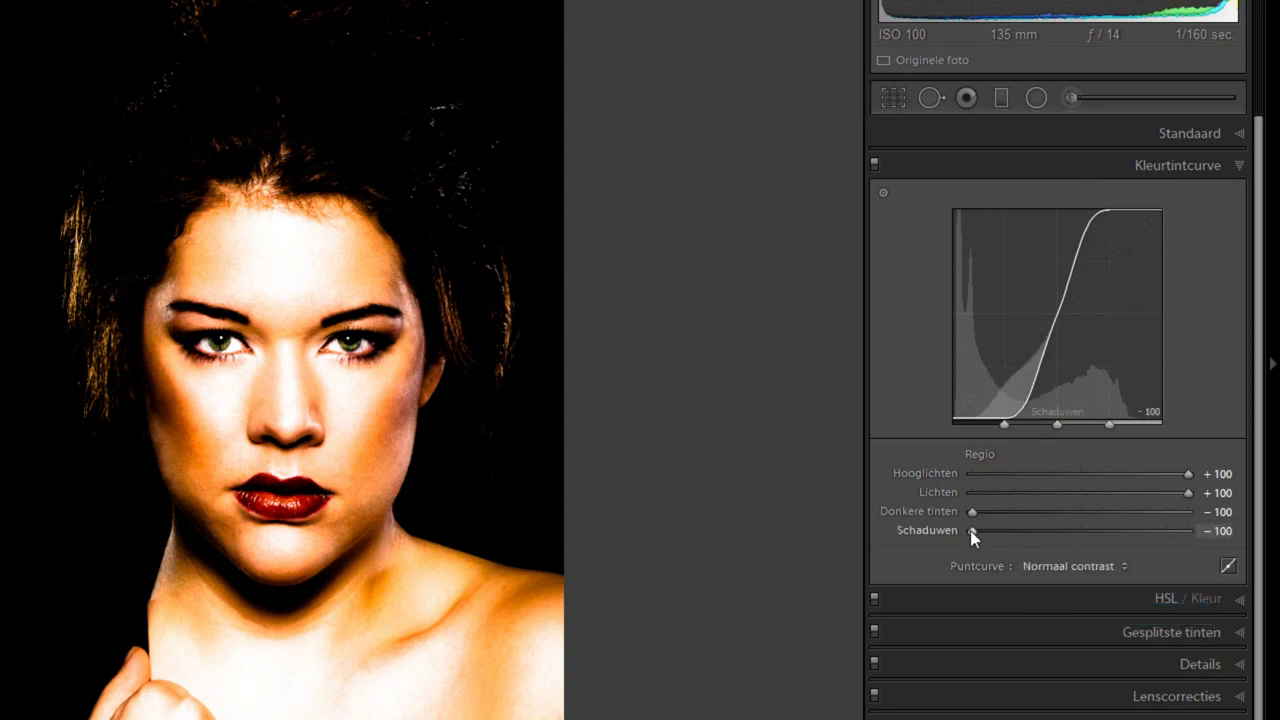
Step: Reset the region sliders to 0, then set Hooglichten +21 and Schaduwen −29
{"action": "double_click", "coordinate": [972, 530]}
{"action": "double_click", "coordinate": [972, 511]}
{"action": "double_click", "coordinate": [1188, 492]}
{"action": "left_click_drag", "start_coordinate": [1078, 474], "coordinate": [1101, 476]}
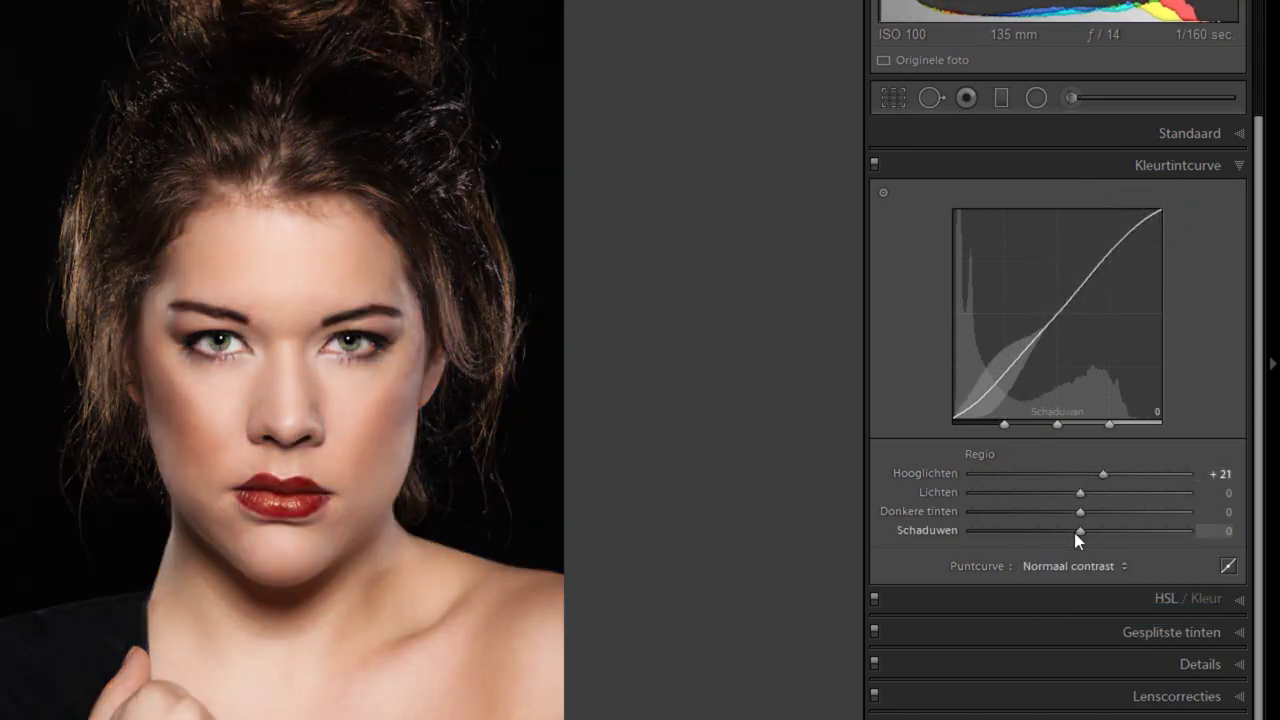
{"action": "left_click_drag", "start_coordinate": [1074, 532], "coordinate": [1043, 531]}
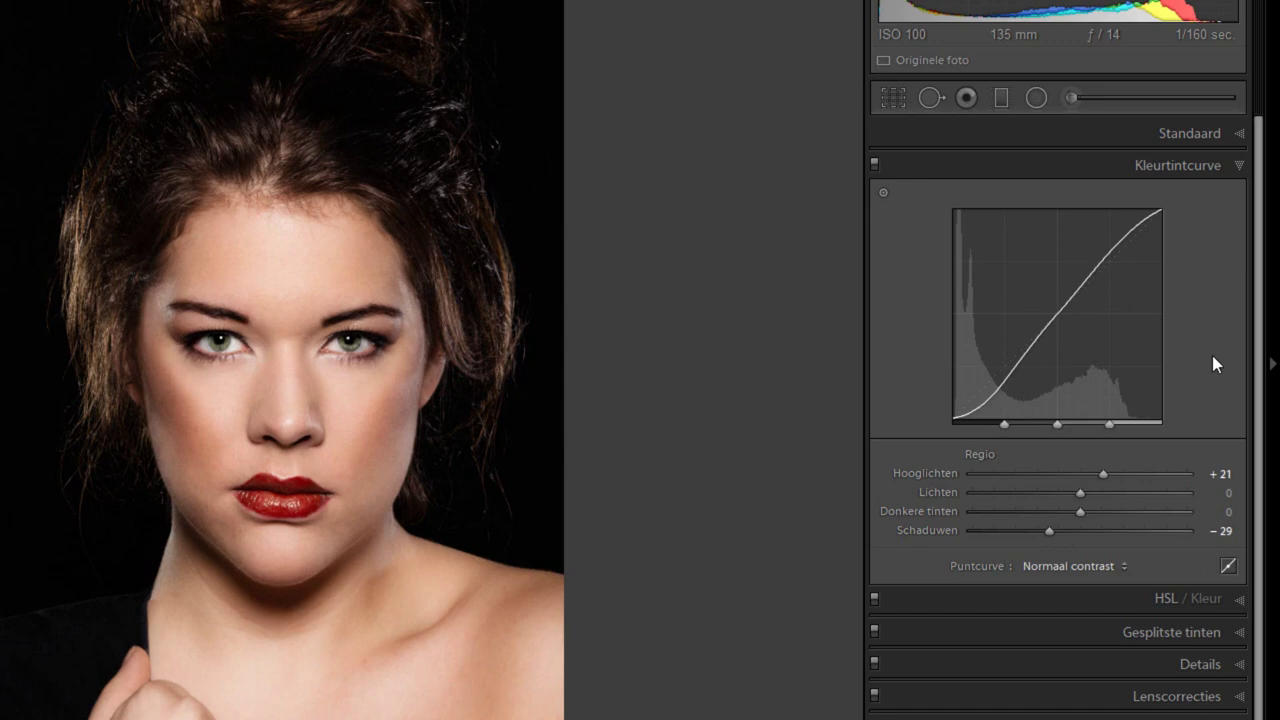
Step: Raise Contrast to +76 in the Basic panel, reset it to 0, and reopen the Tone Curve
{"action": "left_click", "coordinate": [1200, 134]}
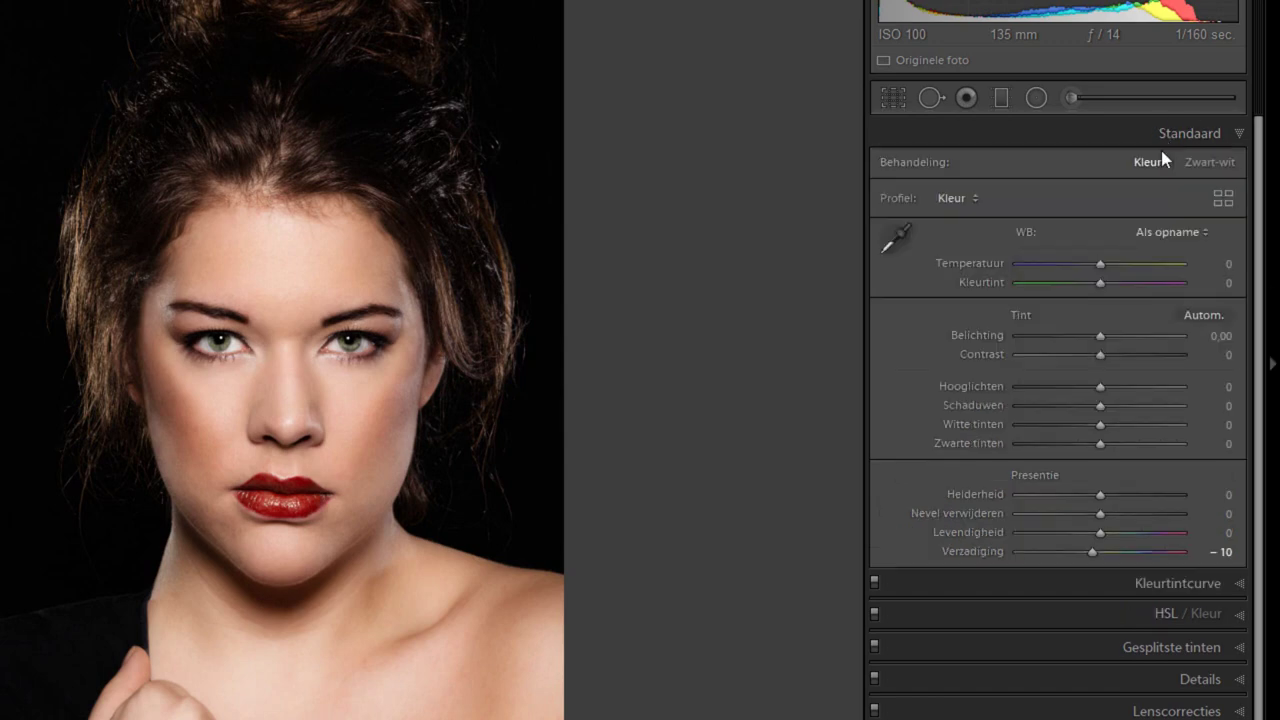
{"action": "left_click_drag", "start_coordinate": [1104, 355], "coordinate": [1163, 355]}
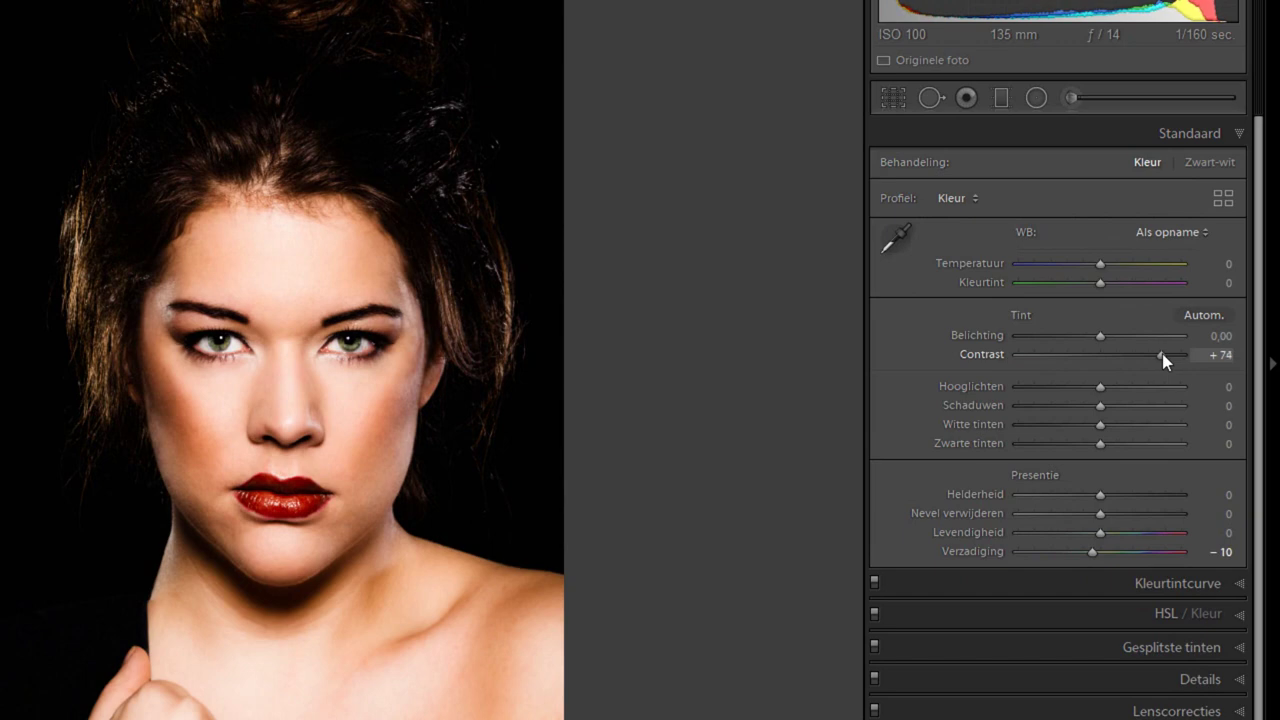
{"action": "double_click", "coordinate": [1162, 353]}
{"action": "left_click", "coordinate": [1199, 585]}
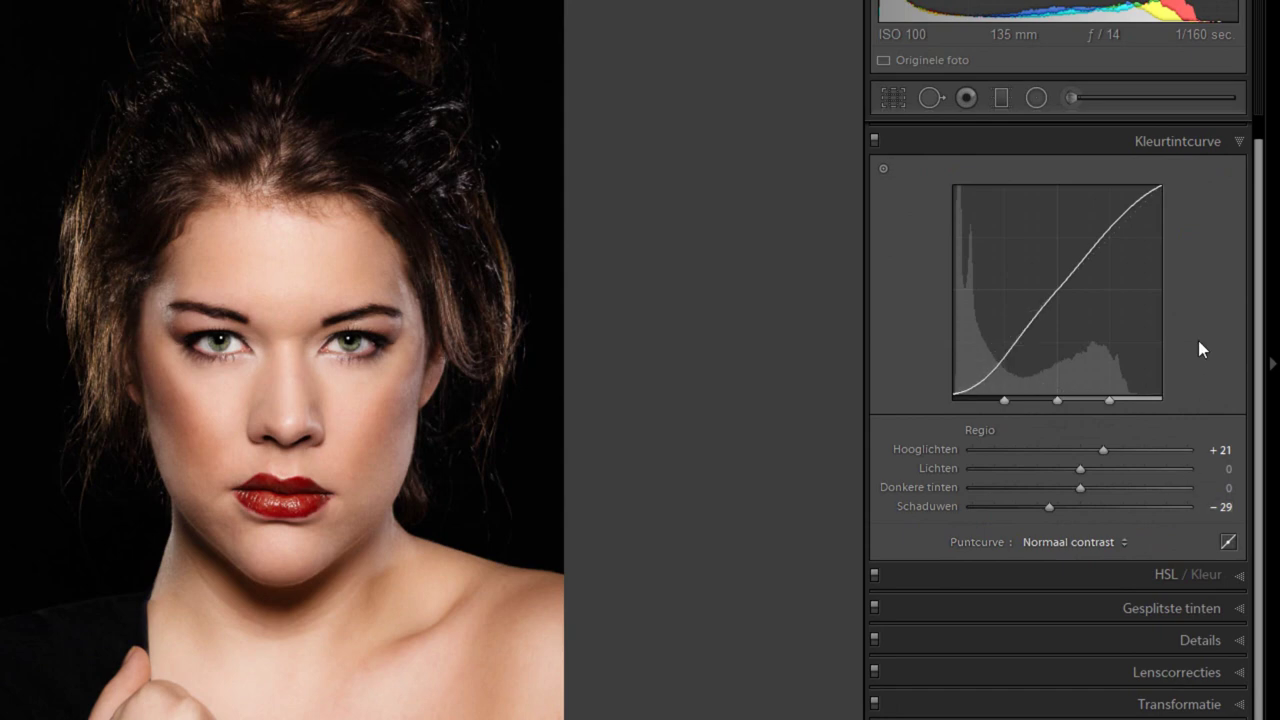
Step: On the editable point curve, add and lift a midtone point, then delete it again
{"action": "left_click", "coordinate": [1228, 542]}
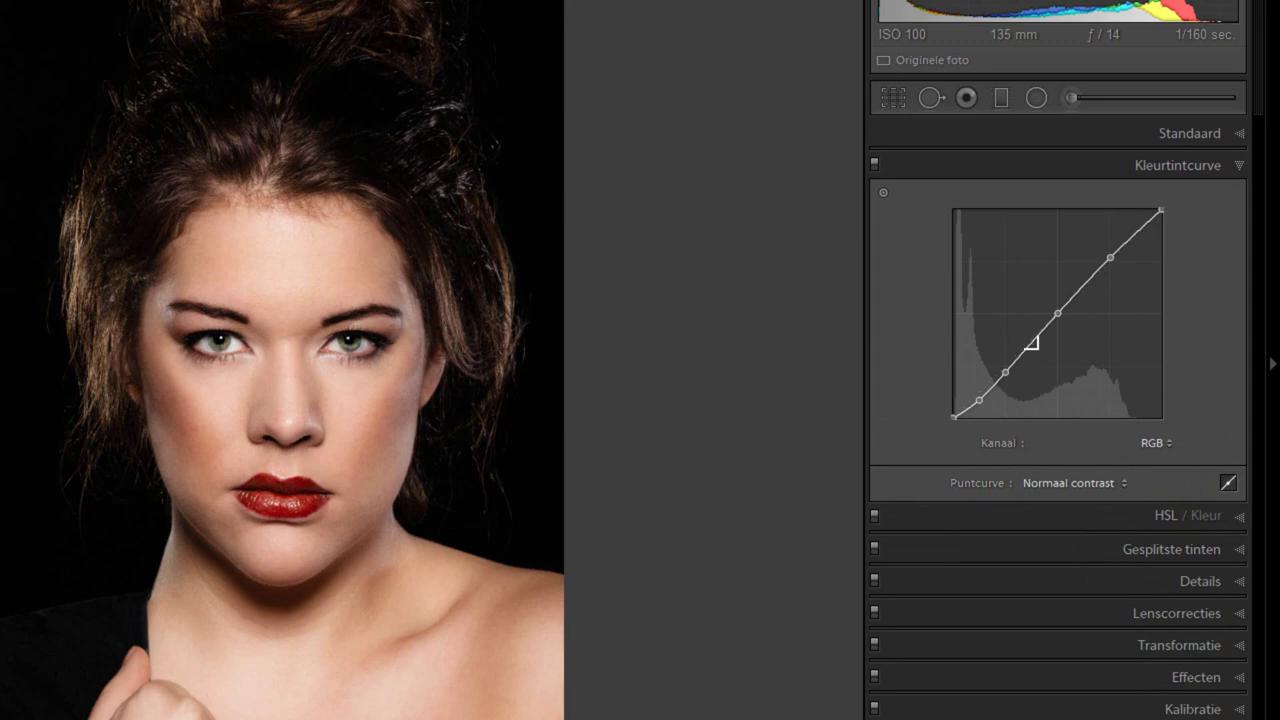
{"action": "left_click", "coordinate": [1031, 343]}
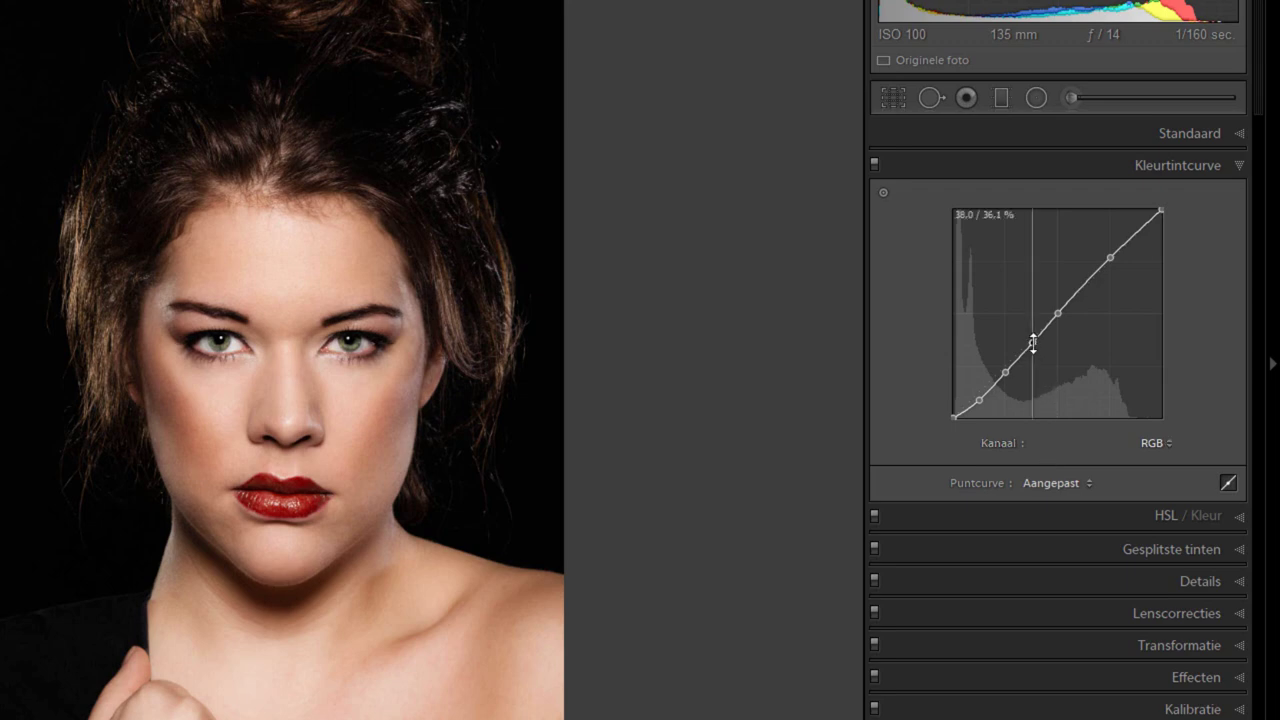
{"action": "mouse_move", "coordinate": [1034, 343]}
{"action": "left_mouse_down"}
{"action": "mouse_move", "coordinate": [1021, 337]}
{"action": "mouse_move", "coordinate": [1041, 355]}
{"action": "left_mouse_up"}
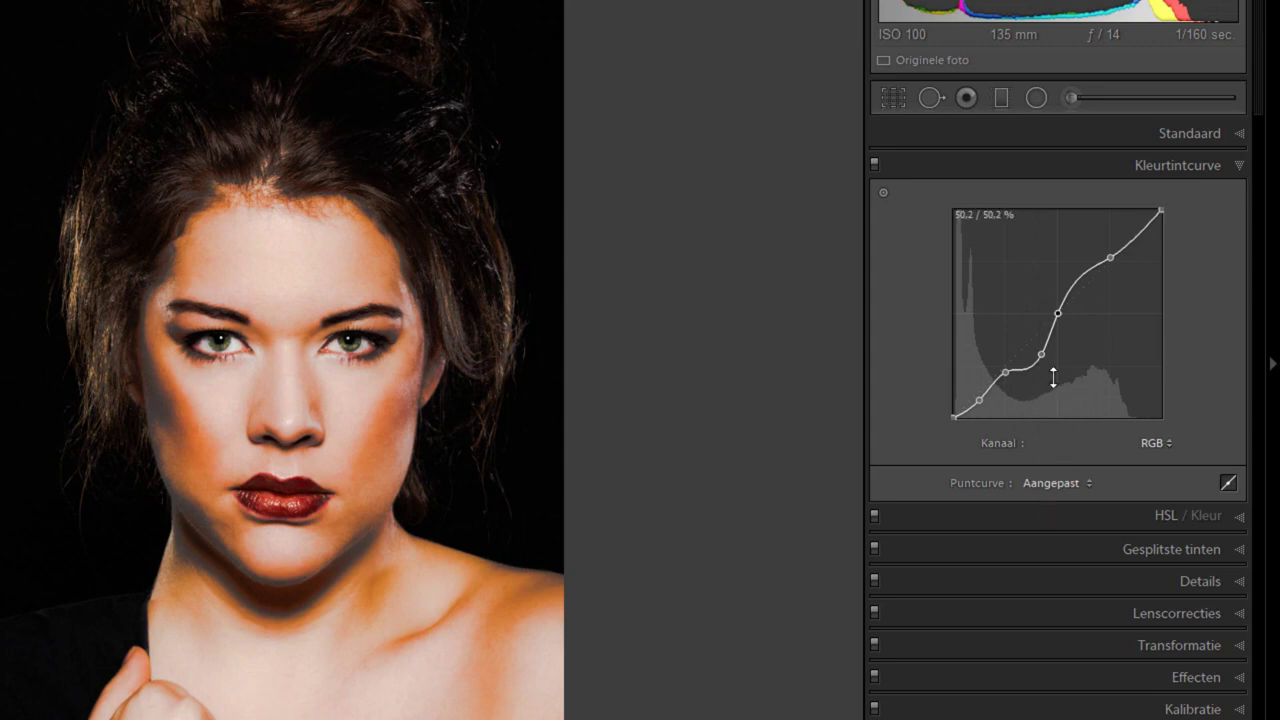
{"action": "right_click", "coordinate": [1041, 352]}
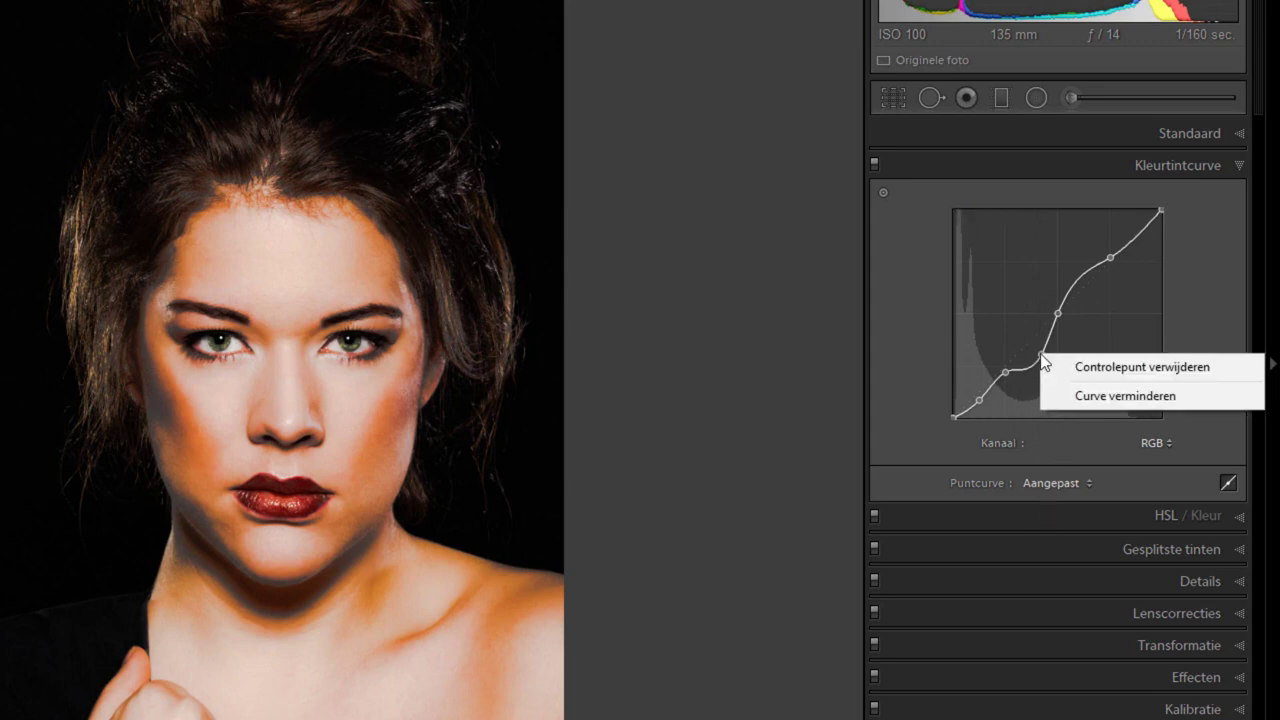
{"action": "left_click", "coordinate": [1094, 367]}
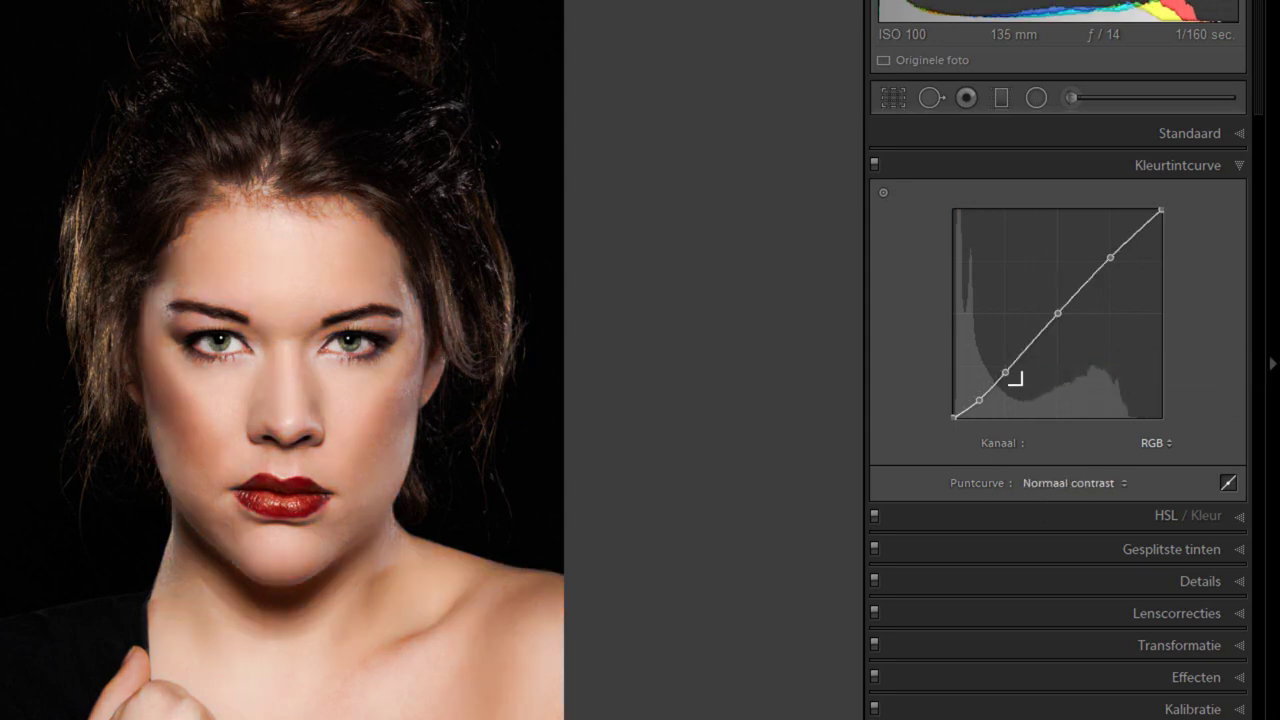
{"action": "right_click", "coordinate": [1006, 372]}
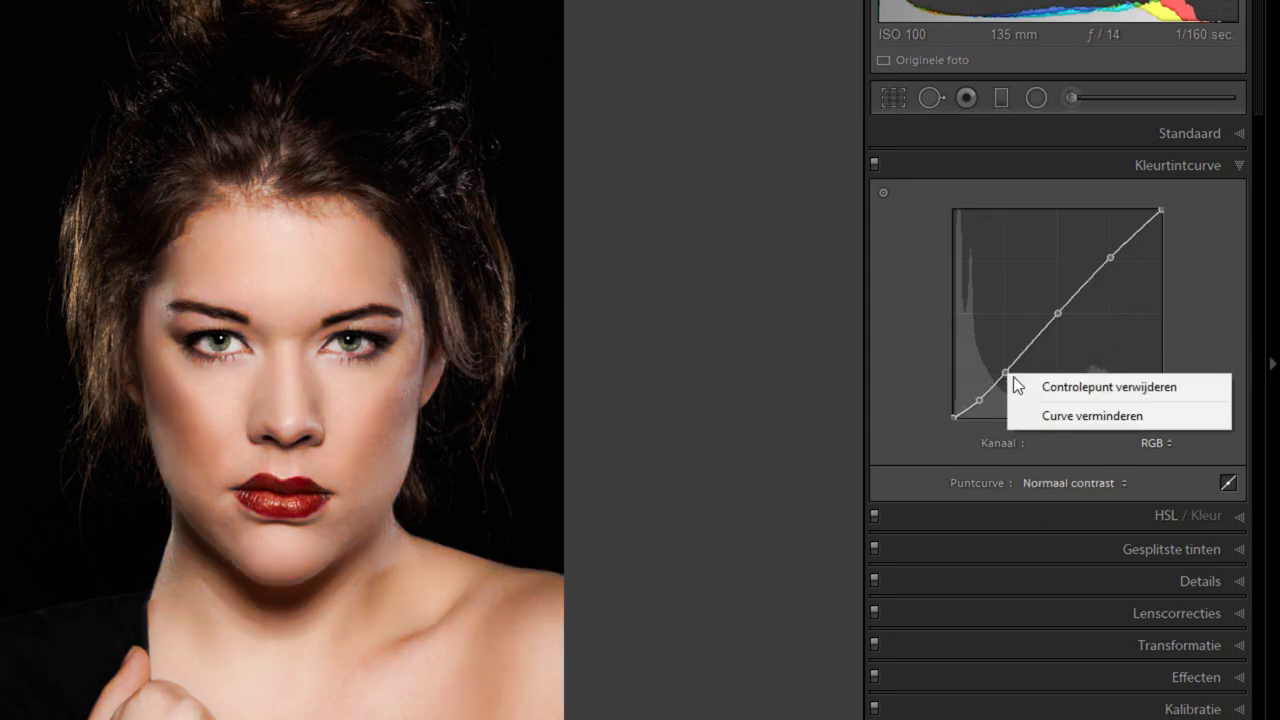
Step: Flatten the RGB curve, then pull the shadow area down and lift the upper curve
{"action": "left_click", "coordinate": [1058, 414]}
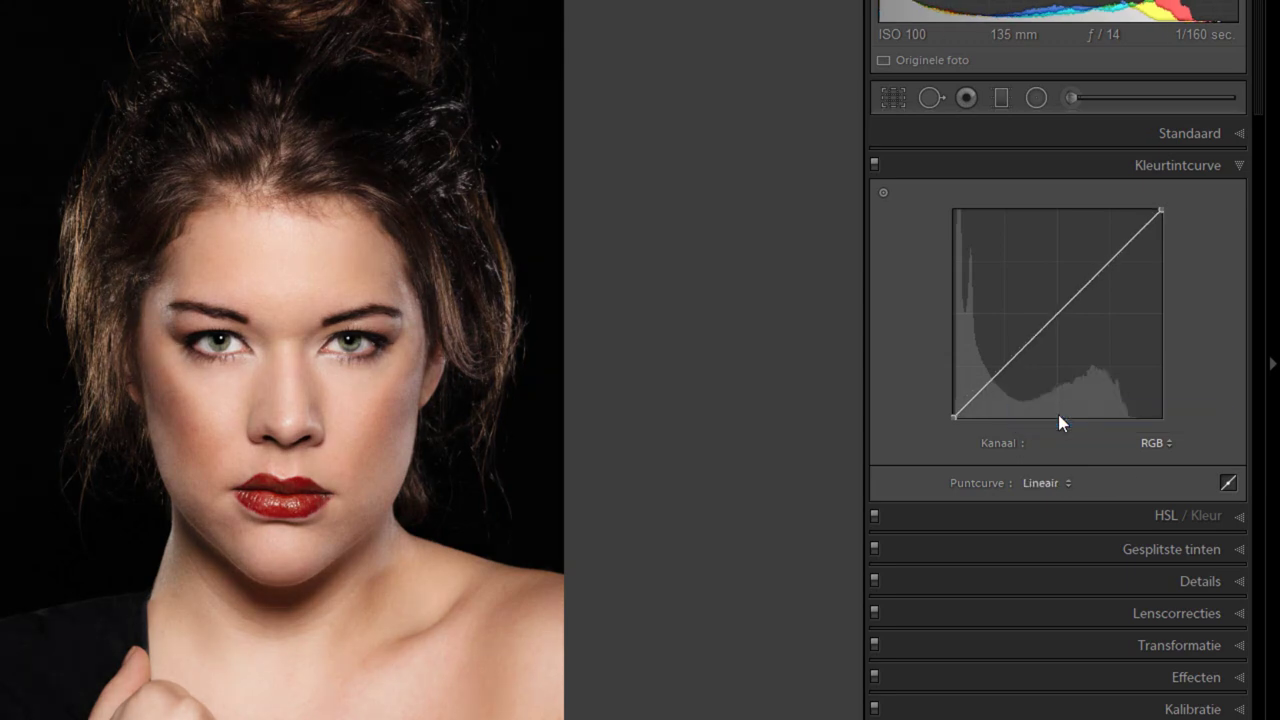
{"action": "left_click_drag", "start_coordinate": [995, 378], "coordinate": [997, 382]}
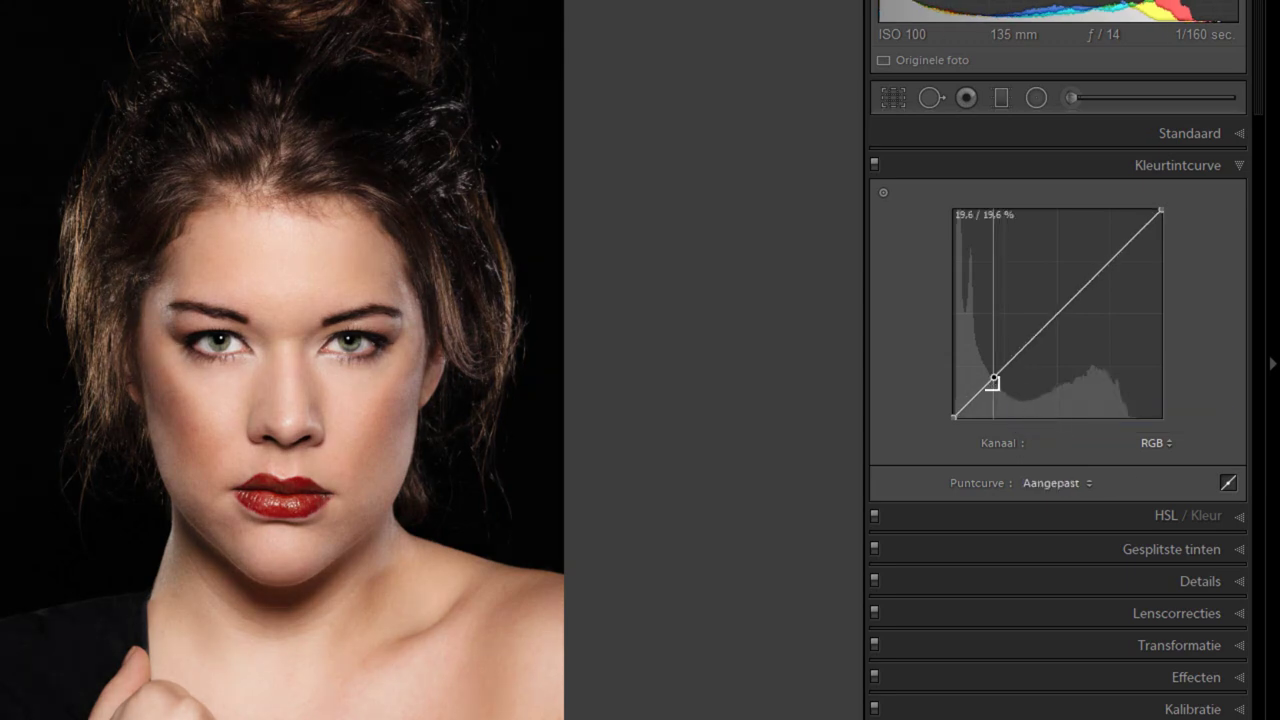
{"action": "left_click_drag", "start_coordinate": [1103, 268], "coordinate": [1105, 255]}
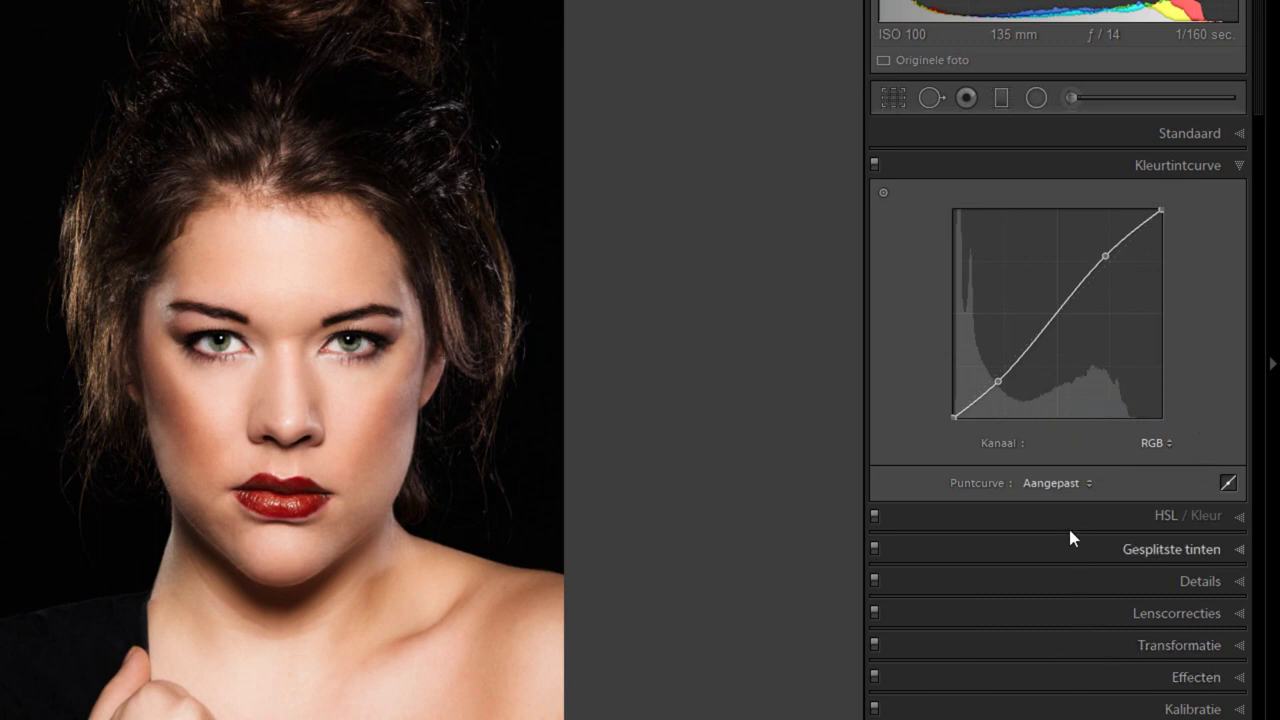
Step: Switch Kanaal to Blauw, lift the blue black point and add two points along the blue curve
{"action": "left_click", "coordinate": [1150, 443]}
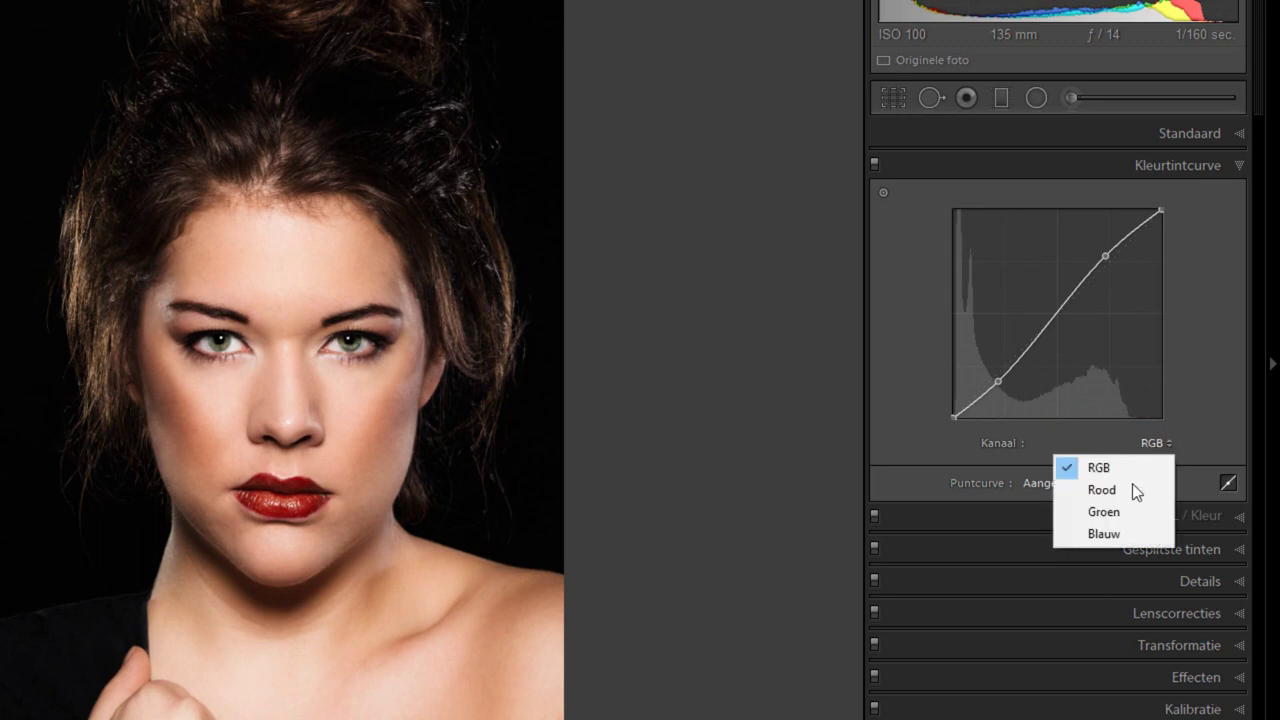
{"action": "left_click", "coordinate": [1106, 533]}
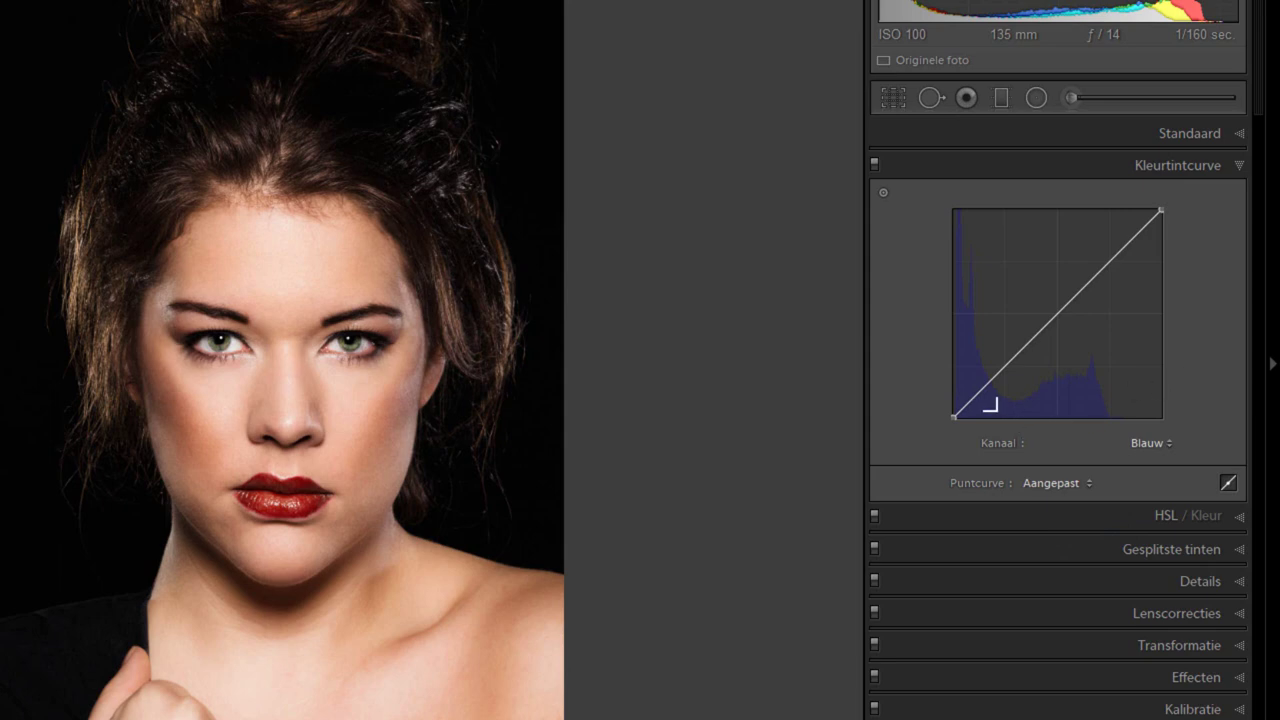
{"action": "mouse_move", "coordinate": [955, 418]}
{"action": "mouse_move", "coordinate": [954, 417]}
{"action": "left_mouse_down"}
{"action": "mouse_move", "coordinate": [950, 401]}
{"action": "mouse_move", "coordinate": [1034, 338]}
{"action": "left_mouse_up"}
{"action": "left_click", "coordinate": [1034, 349]}
{"action": "left_click", "coordinate": [1102, 270]}
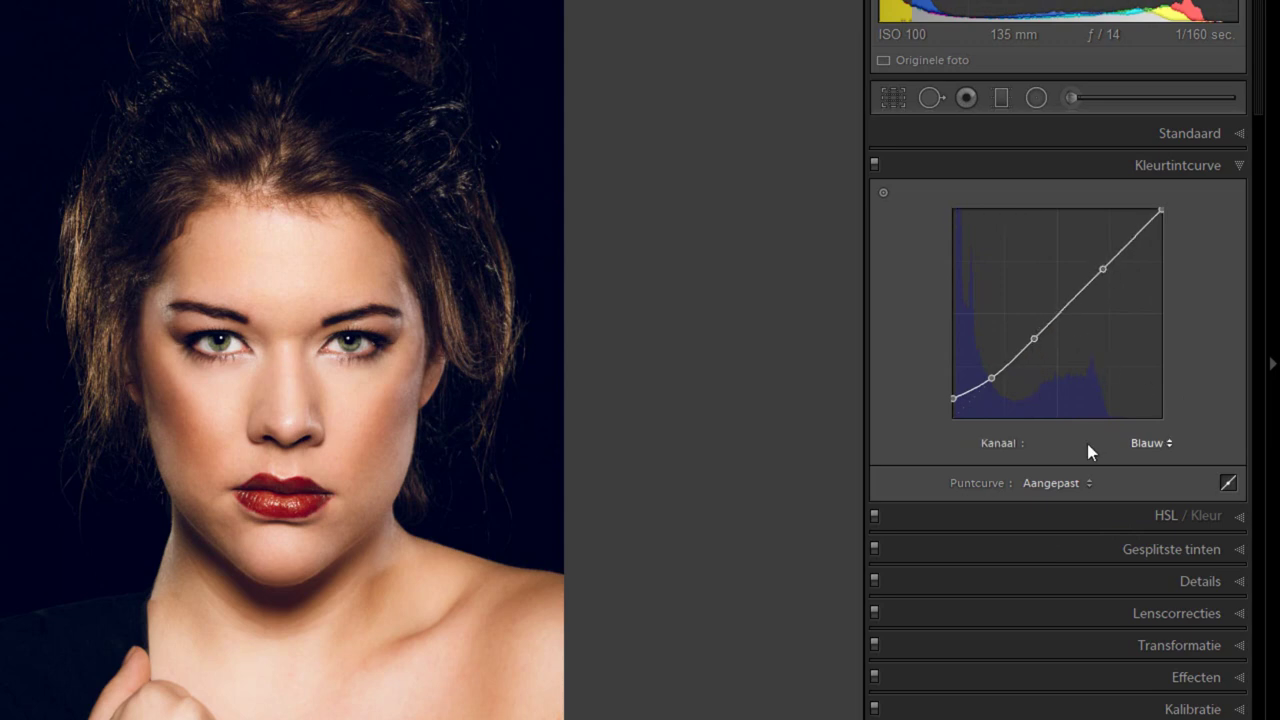
{"action": "left_click_drag", "start_coordinate": [955, 397], "coordinate": [948, 384]}
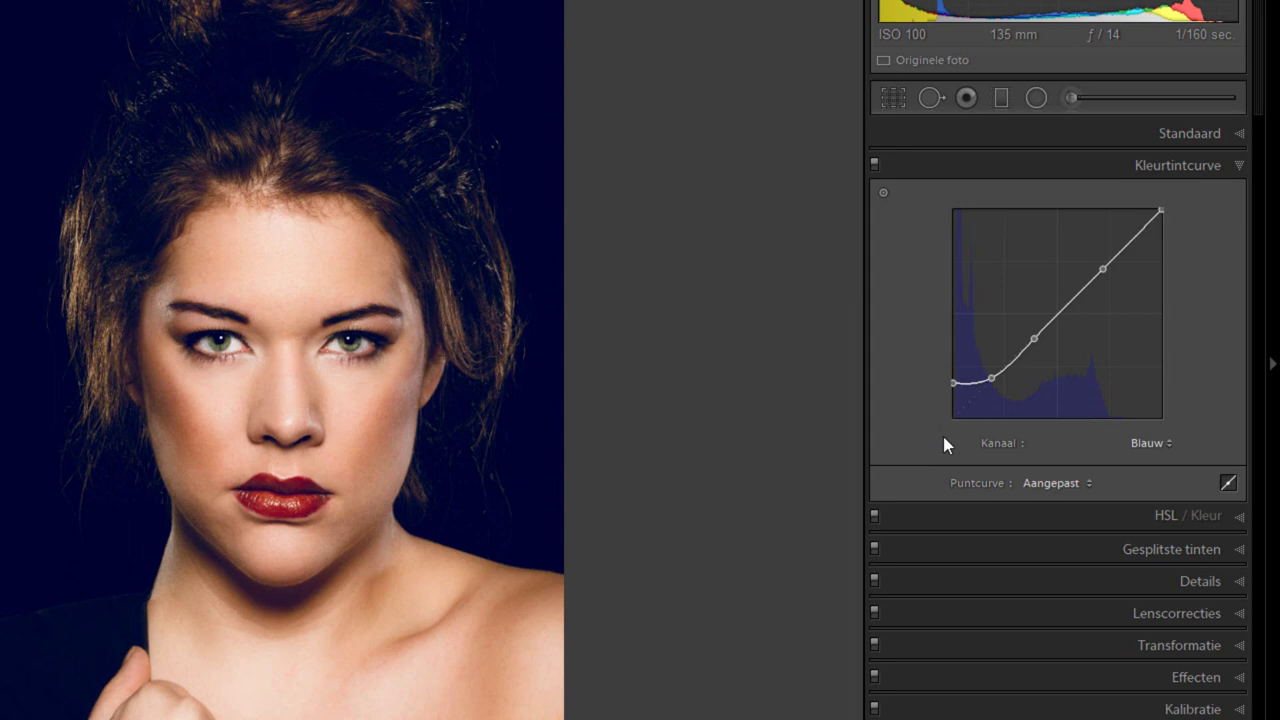
Step: On the Groen channel curve, add two points and raise the upper one to 70.6 / 73.7 %
{"action": "left_click", "coordinate": [1148, 443]}
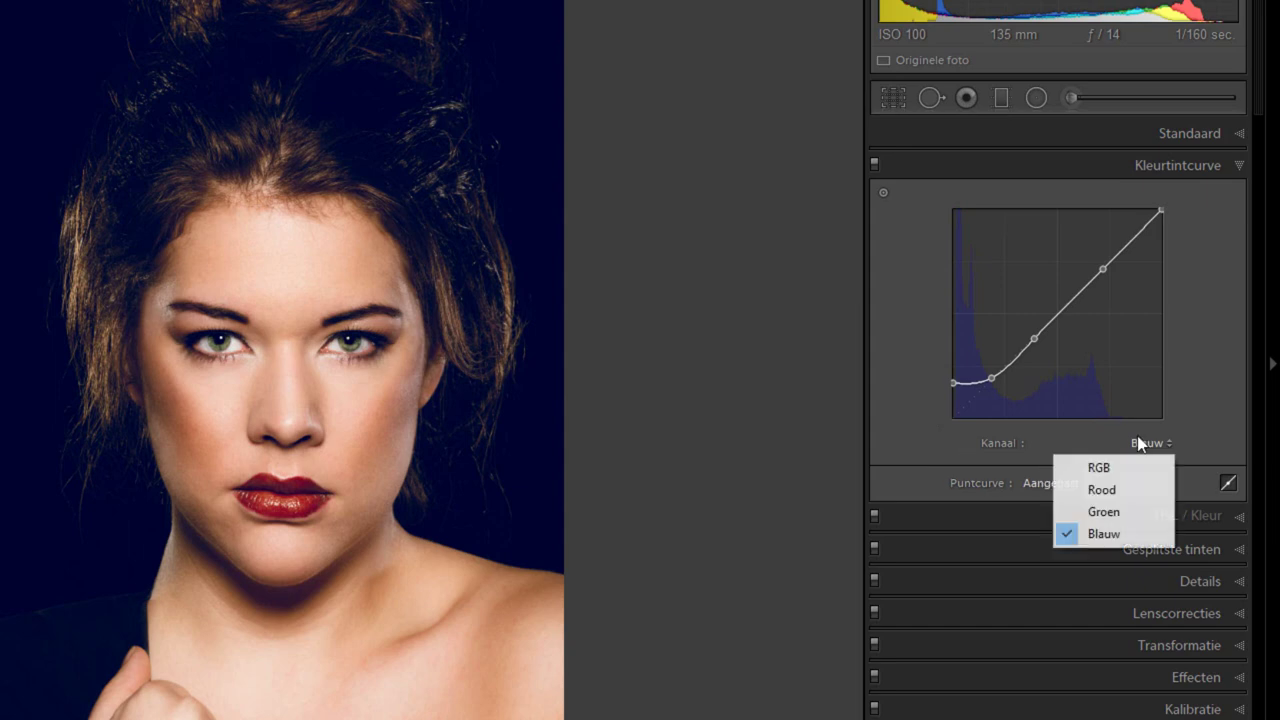
{"action": "left_click", "coordinate": [1100, 511]}
{"action": "left_click_drag", "start_coordinate": [1101, 270], "coordinate": [1101, 265]}
{"action": "left_click", "coordinate": [1056, 311]}
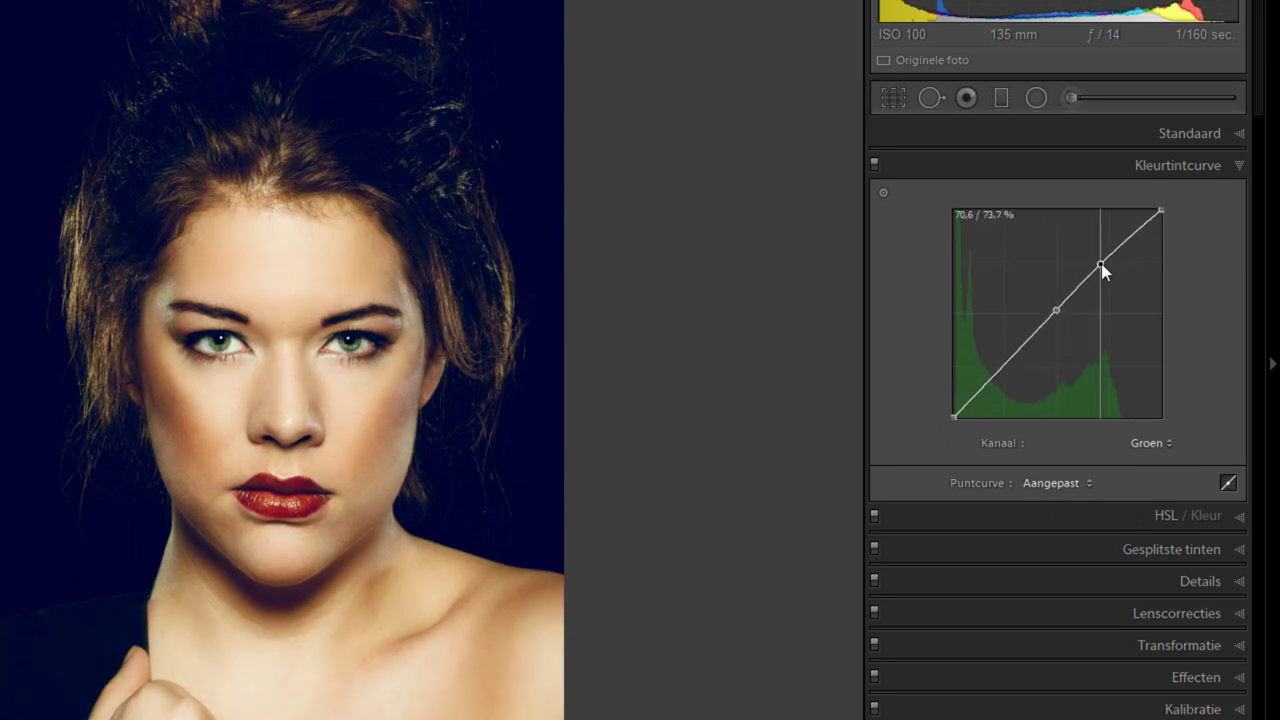